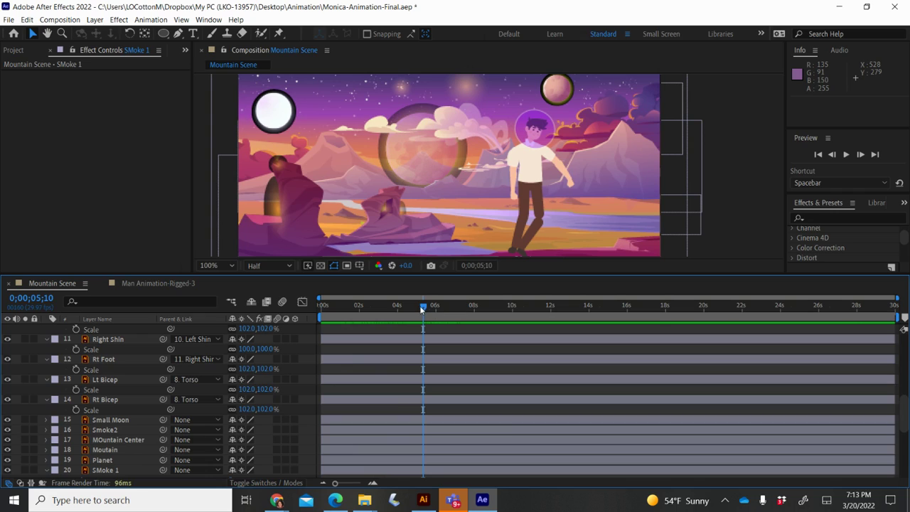
Move the playhead to 0;00;00;03 and delete the adjustment layer from the Mountain Scene composition
{"action": "left_click_drag", "start_coordinate": [422, 308], "coordinate": [315, 311]}
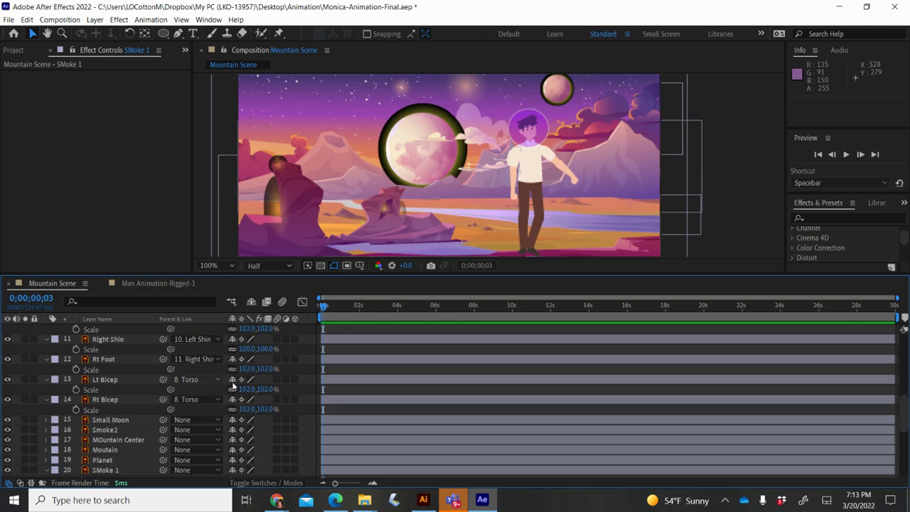
{"action": "scroll", "coordinate": [260, 369], "scroll_direction": "up", "scroll_amount": 3}
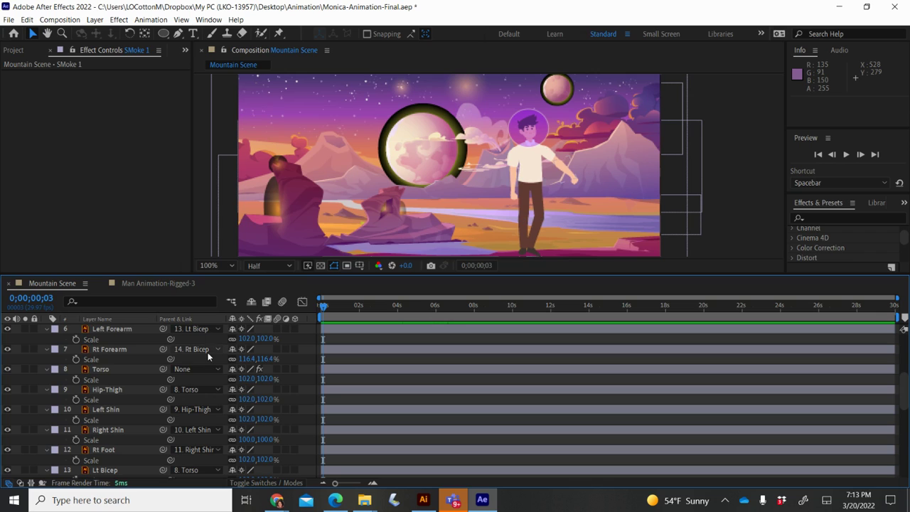
{"action": "scroll", "coordinate": [208, 357], "scroll_direction": "up", "scroll_amount": 4}
{"action": "scroll", "coordinate": [208, 357], "scroll_direction": "up", "scroll_amount": 1}
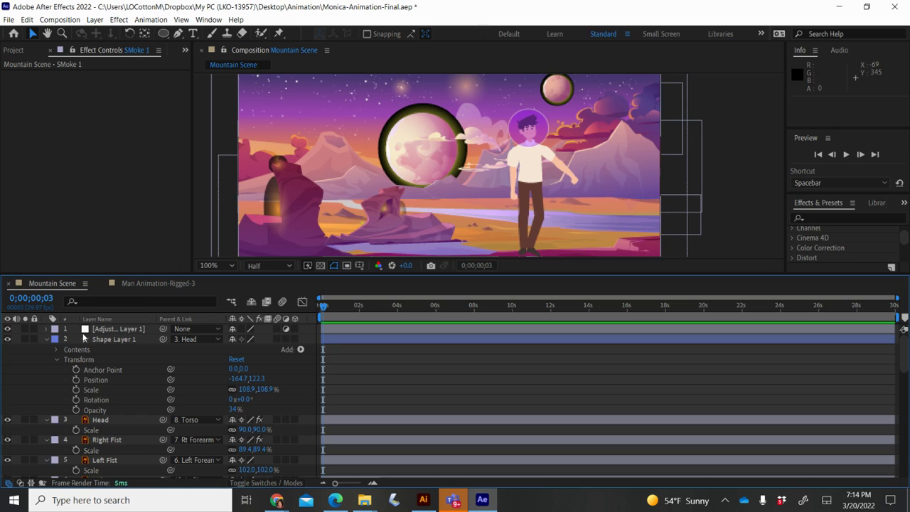
{"action": "left_click", "coordinate": [129, 332]}
{"action": "key", "text": "Delete"}
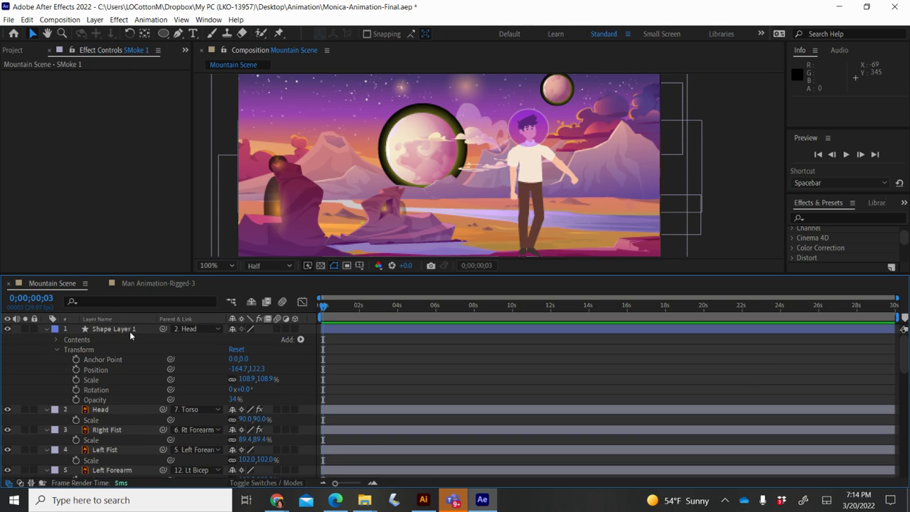
Select all character layers from Shape Layer 1 through Rt Bicep and start scale keyframing on them at 0;00;00;03
{"action": "left_click", "coordinate": [130, 332]}
{"action": "scroll", "coordinate": [107, 430], "scroll_direction": "down", "scroll_amount": 5}
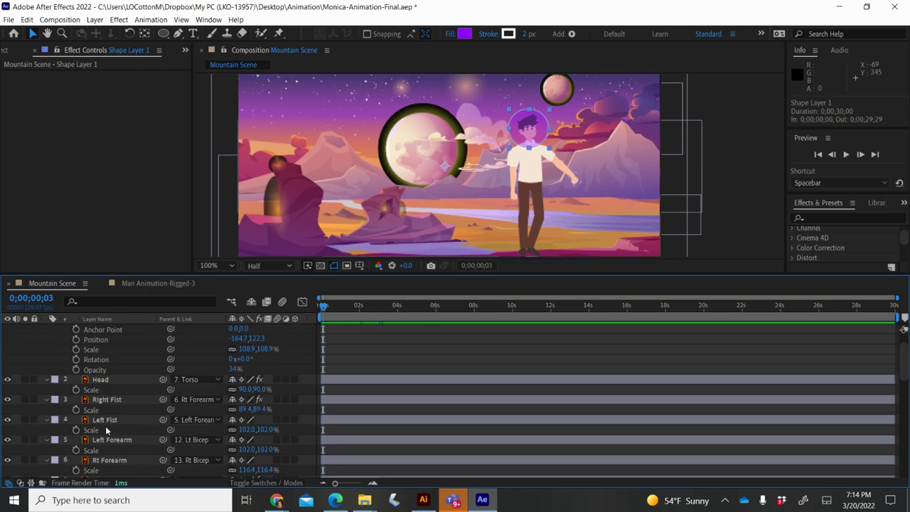
{"action": "scroll", "coordinate": [107, 430], "scroll_direction": "down", "scroll_amount": 5}
{"action": "scroll", "coordinate": [107, 428], "scroll_direction": "up", "scroll_amount": 2}
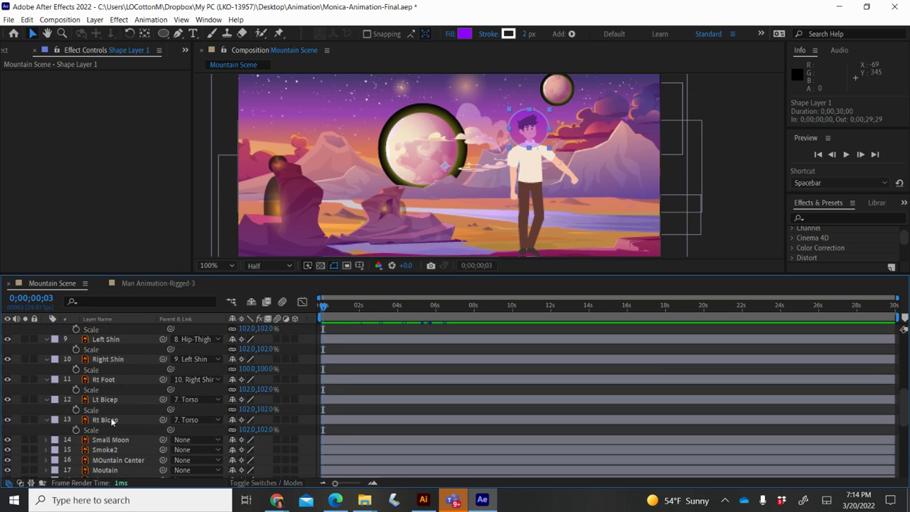
{"action": "left_click", "coordinate": [111, 421], "text": "shift"}
{"action": "scroll", "coordinate": [112, 421], "scroll_direction": "up", "scroll_amount": 6}
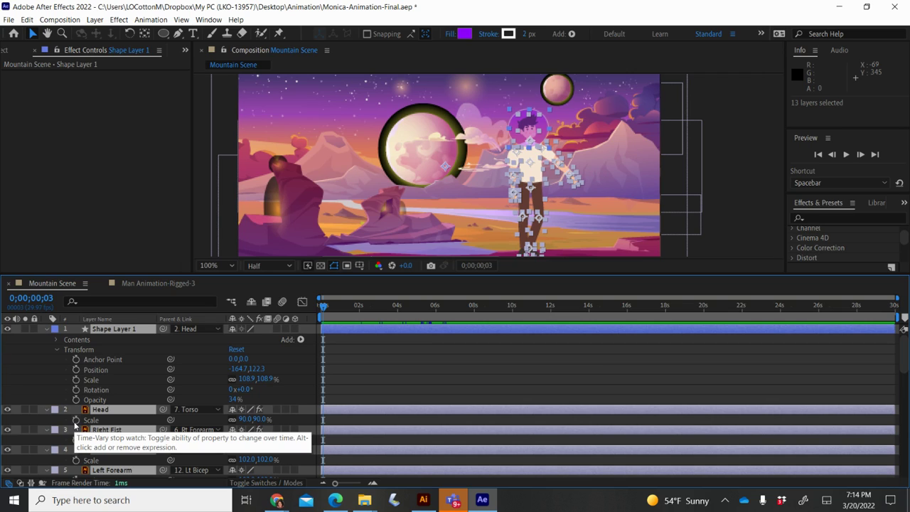
{"action": "left_click", "coordinate": [75, 420]}
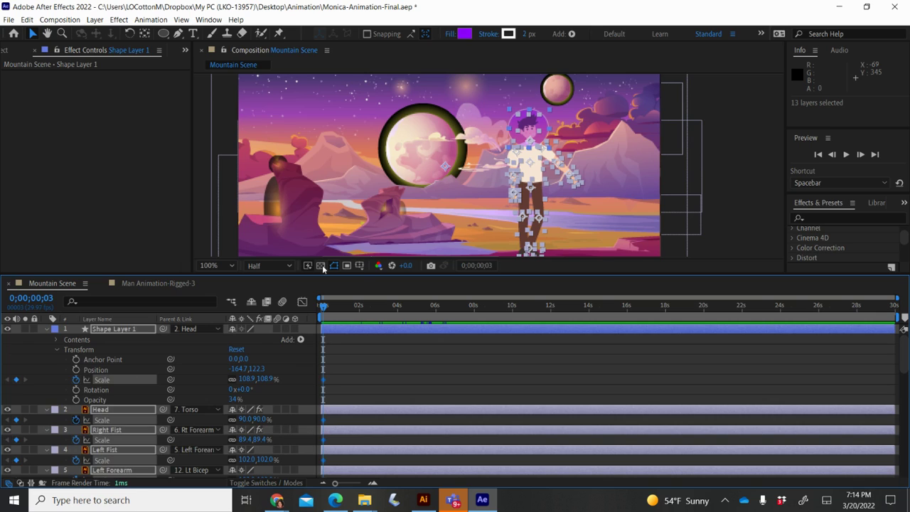
Shrink all selected character layers together at 0;00;09;28, bringing the Head layer's scale to 65%
{"action": "left_click_drag", "start_coordinate": [326, 307], "coordinate": [514, 339]}
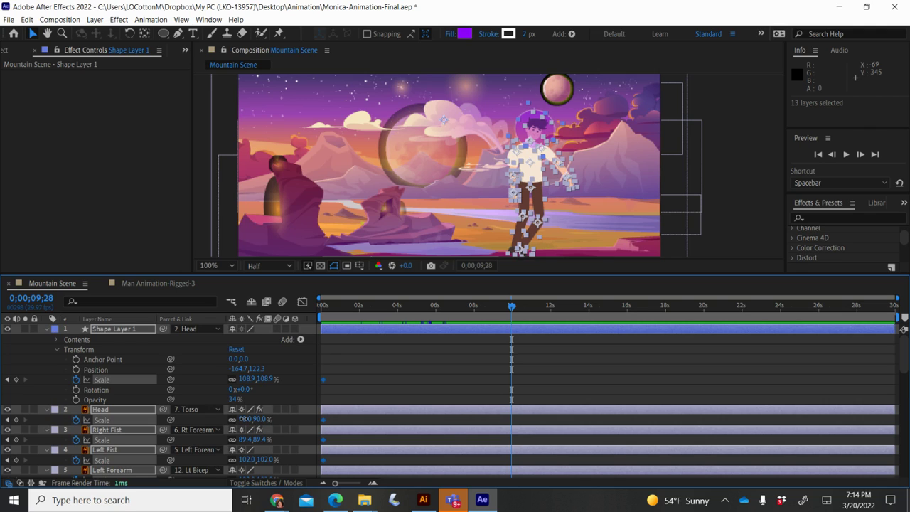
{"action": "key", "text": "alt+shift+s"}
{"action": "left_click_drag", "start_coordinate": [241, 419], "coordinate": [231, 422]}
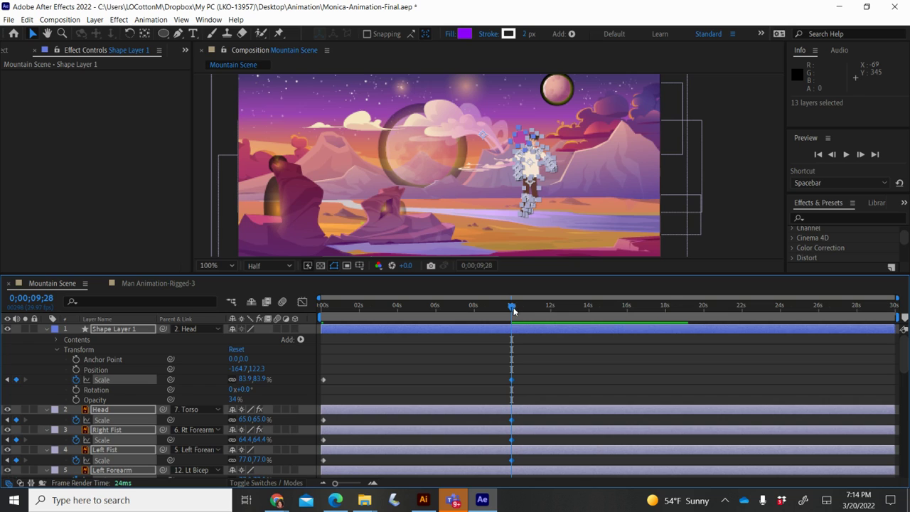
Preview the character's shrinking animation from the beginning of the composition
{"action": "left_click_drag", "start_coordinate": [514, 311], "coordinate": [293, 318]}
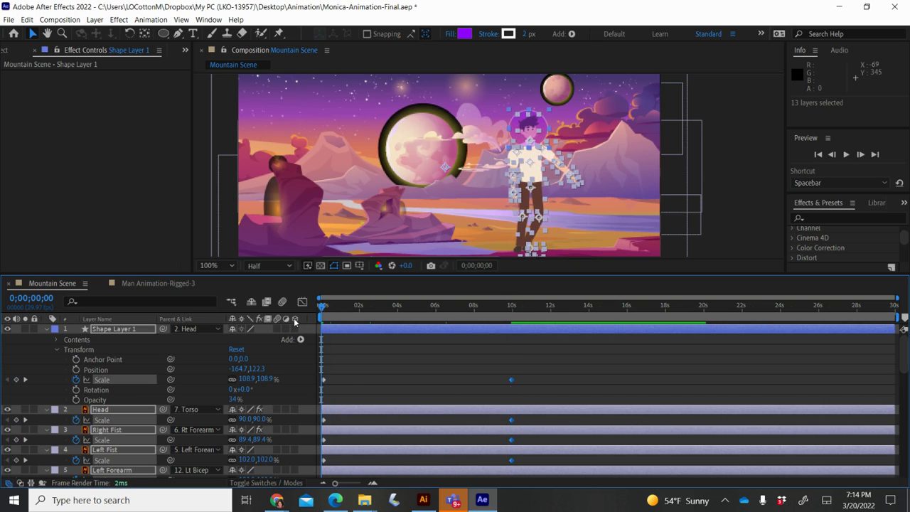
{"action": "key", "text": "space"}
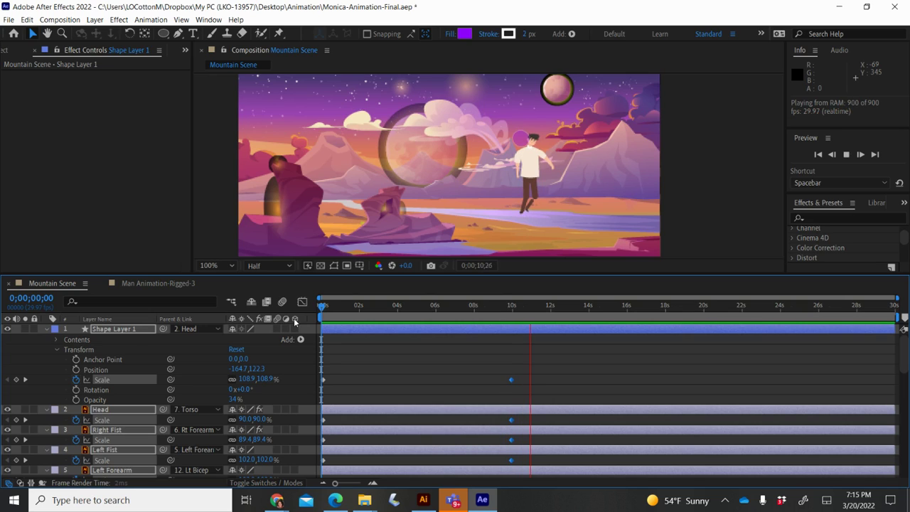
{"action": "key", "text": "space"}
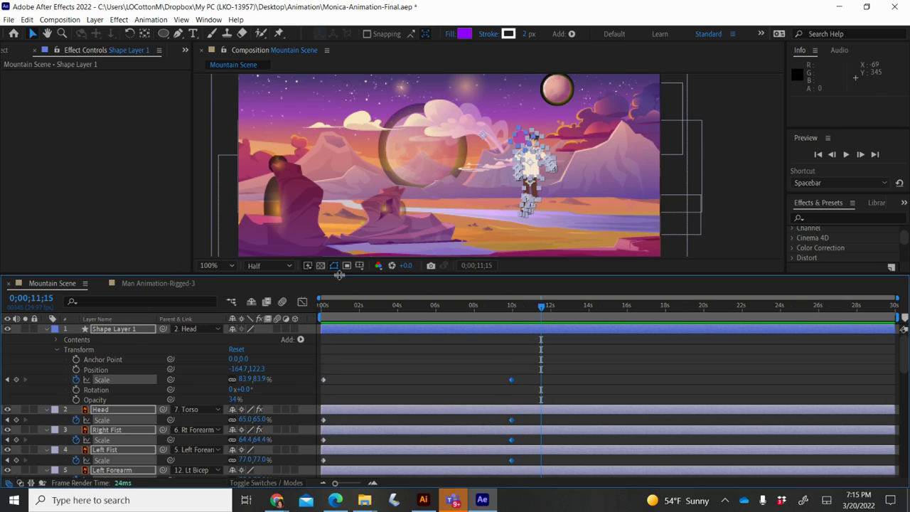
Keyframe only Shape Layer 1's position at 0;00;00;00, and move it over the head to about -129.4, 103.4 at 0;00;10;20
{"action": "left_click_drag", "start_coordinate": [541, 310], "coordinate": [300, 319]}
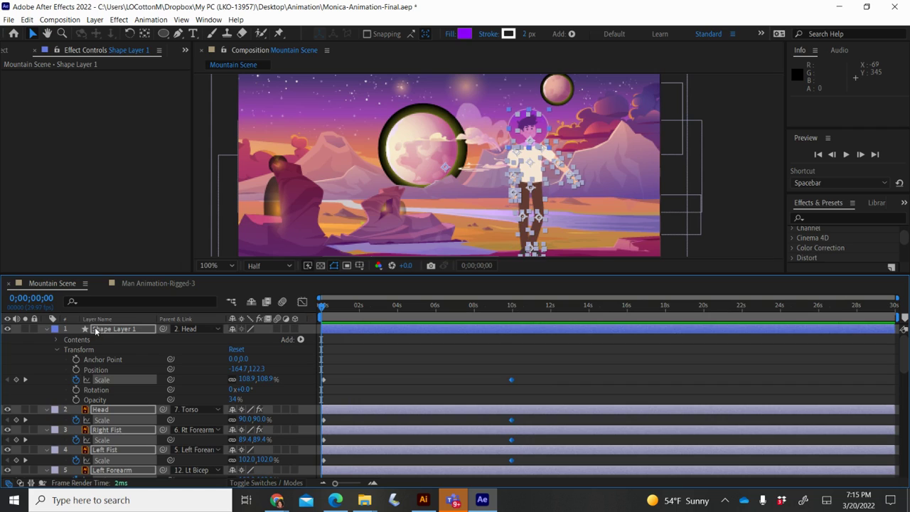
{"action": "key", "text": "ctrl+a"}
{"action": "left_click", "coordinate": [362, 129]}
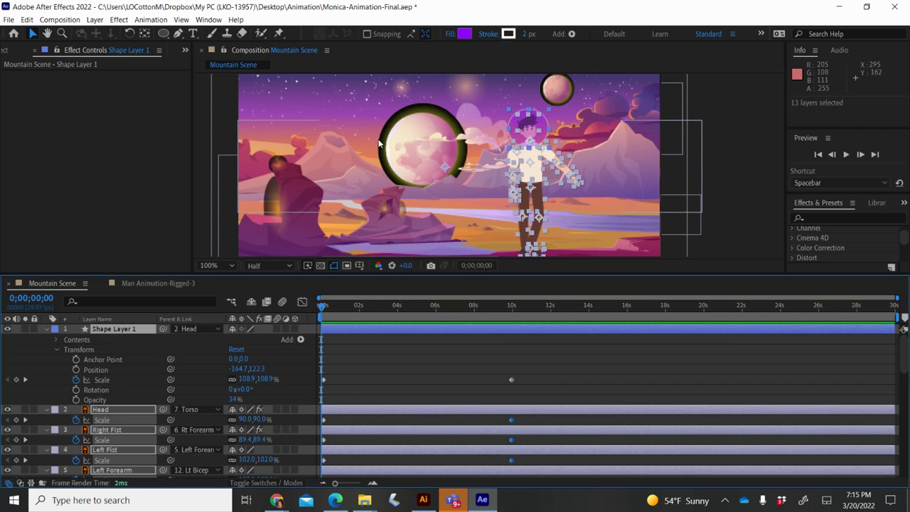
{"action": "left_click", "coordinate": [103, 328]}
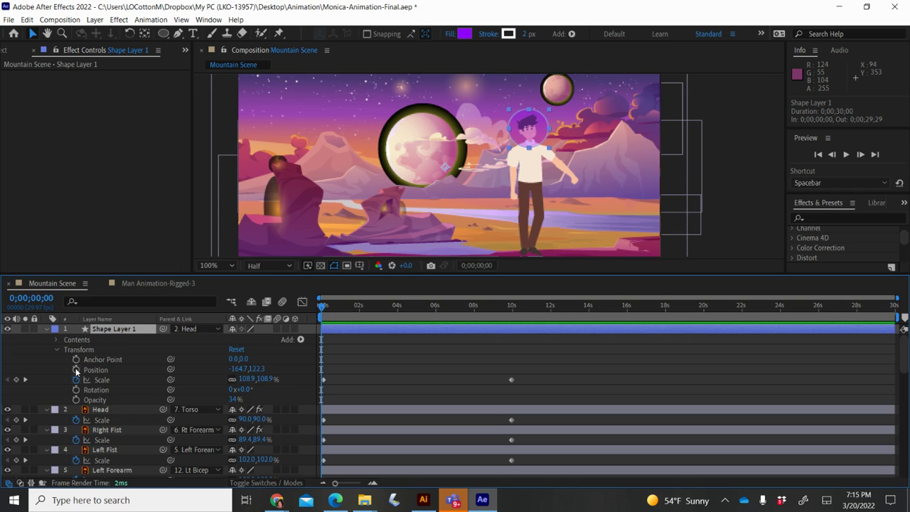
{"action": "left_click", "coordinate": [76, 371]}
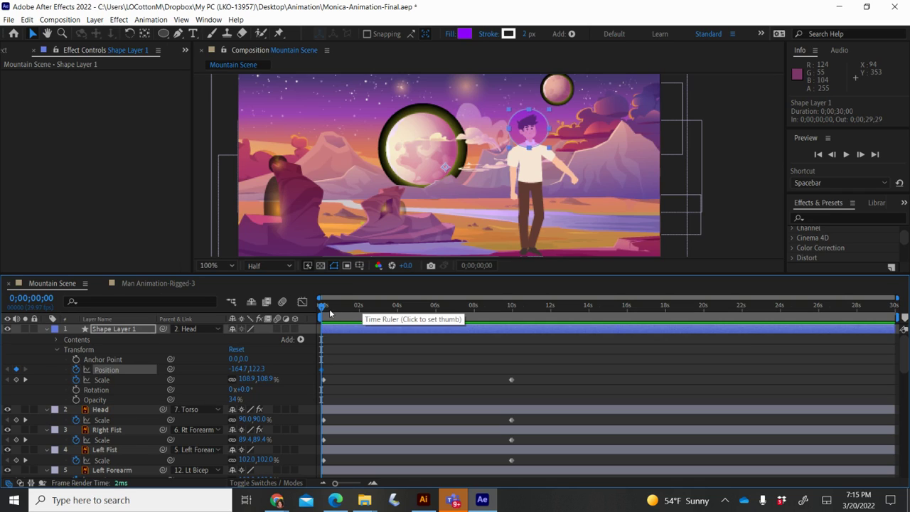
{"action": "left_click_drag", "start_coordinate": [322, 304], "coordinate": [526, 330]}
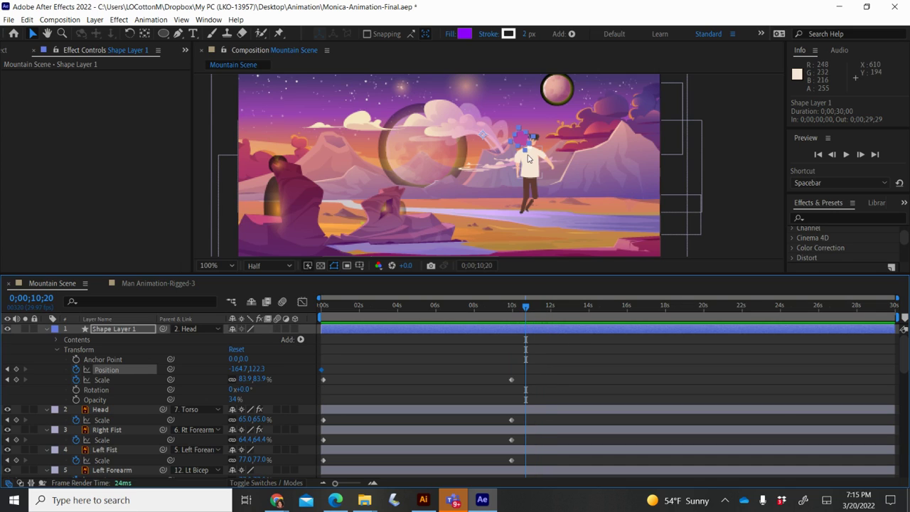
{"action": "left_click_drag", "start_coordinate": [521, 150], "coordinate": [536, 142]}
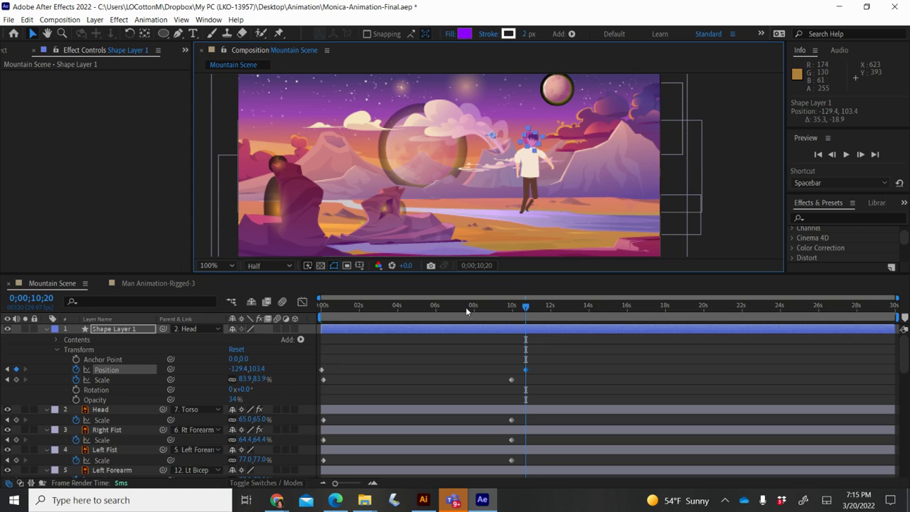
Play the scene from the start to check that the helmet shape follows the shrinking head
{"action": "left_click", "coordinate": [320, 318]}
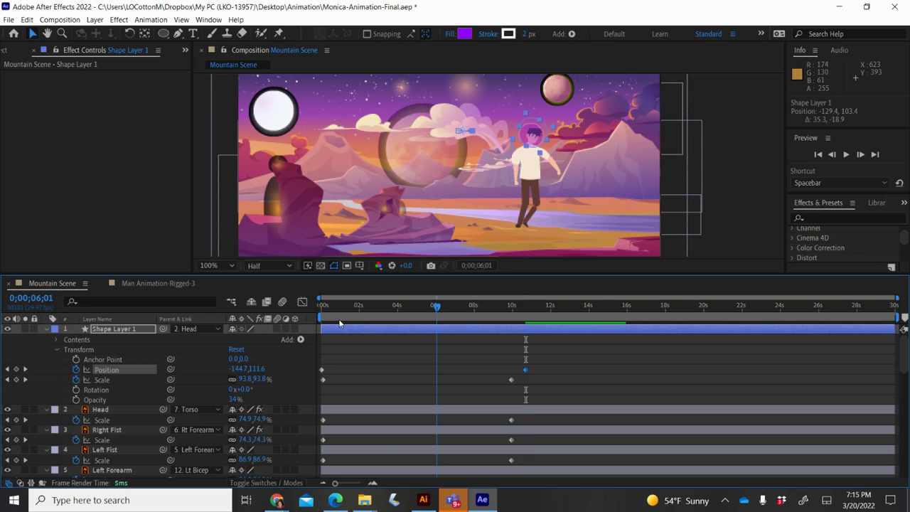
{"action": "key", "text": "space"}
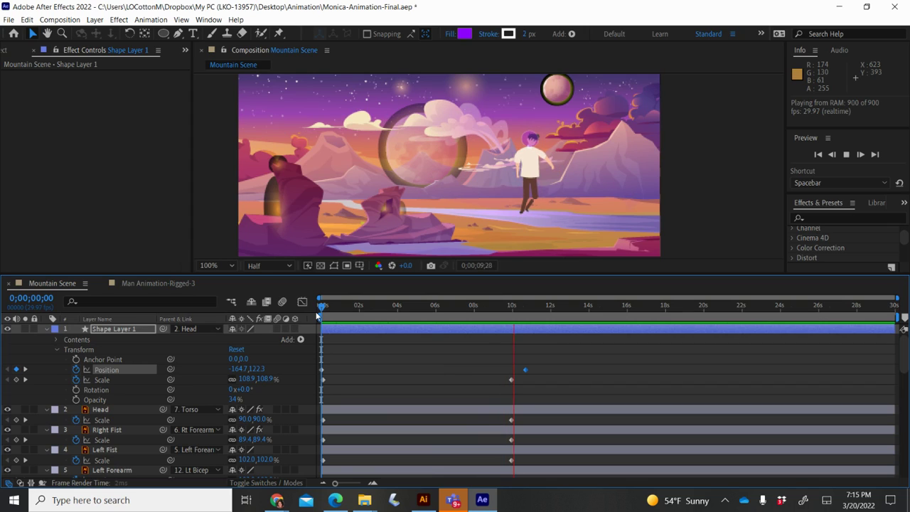
{"action": "key", "text": "space"}
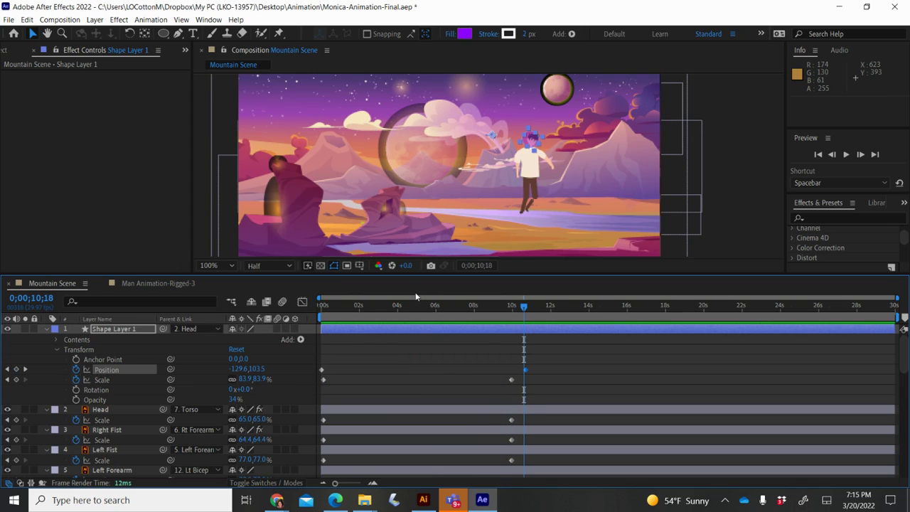
Set the current time to 0;00;05;23 and reveal all transform properties of the Left Forearm layer
{"action": "left_click_drag", "start_coordinate": [524, 308], "coordinate": [431, 325]}
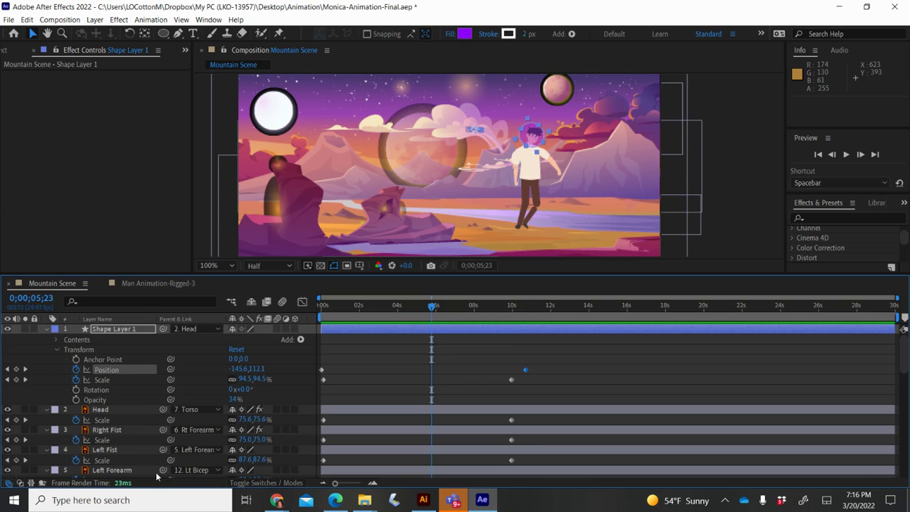
{"action": "scroll", "coordinate": [94, 469], "scroll_direction": "down", "scroll_amount": 5}
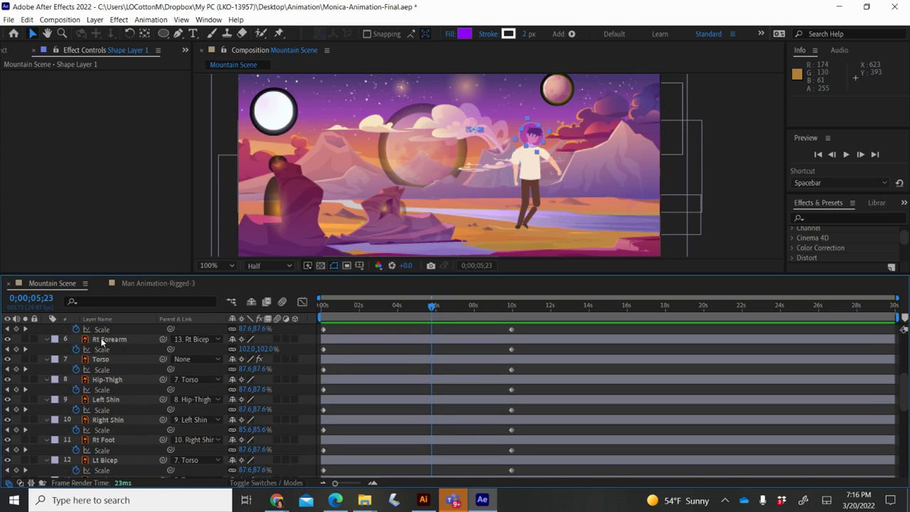
{"action": "scroll", "coordinate": [106, 352], "scroll_direction": "up", "scroll_amount": 3}
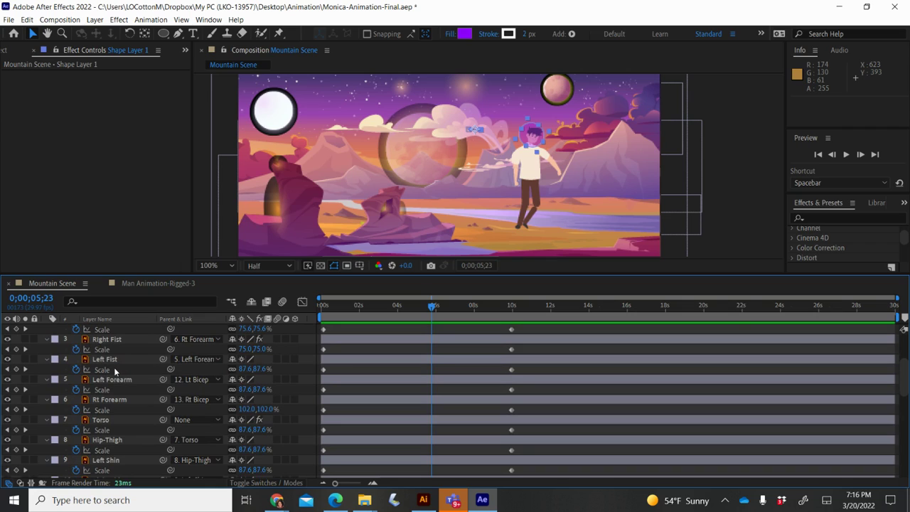
{"action": "left_click", "coordinate": [47, 380]}
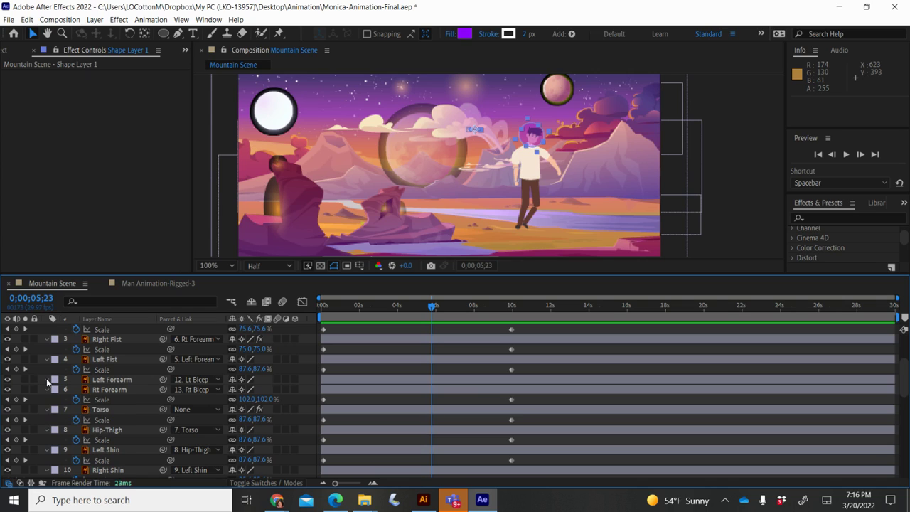
{"action": "left_click", "coordinate": [46, 379]}
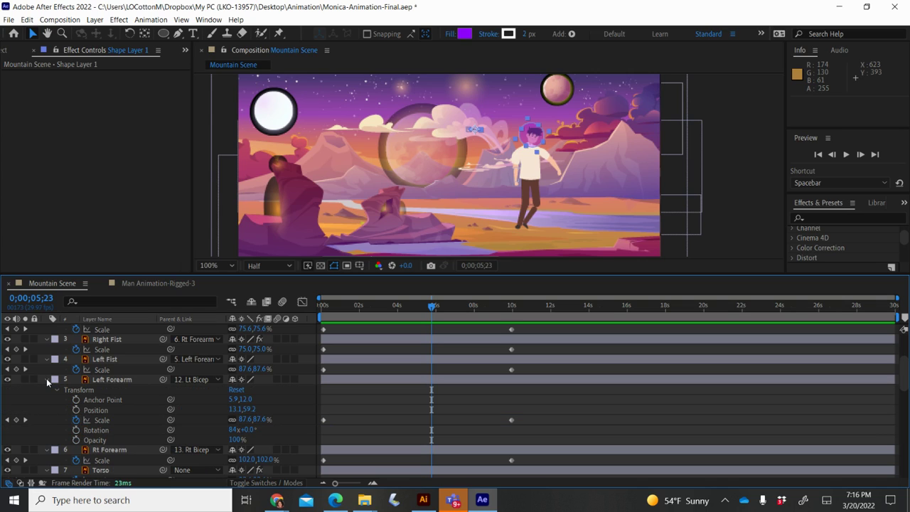
Try to animate the Left Forearm's rotation from 0;00;05;23 to 84x+18° at 0;00;08;04
{"action": "left_click", "coordinate": [76, 430]}
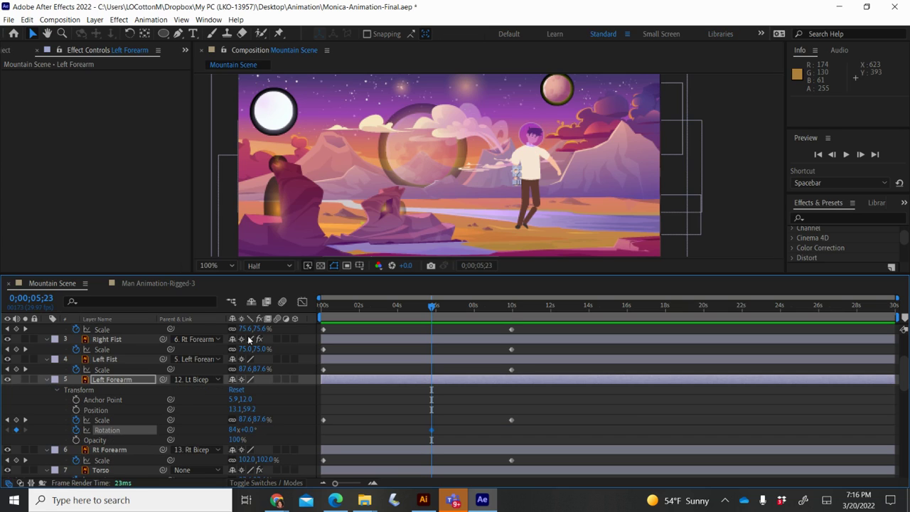
{"action": "left_click_drag", "start_coordinate": [432, 308], "coordinate": [478, 314]}
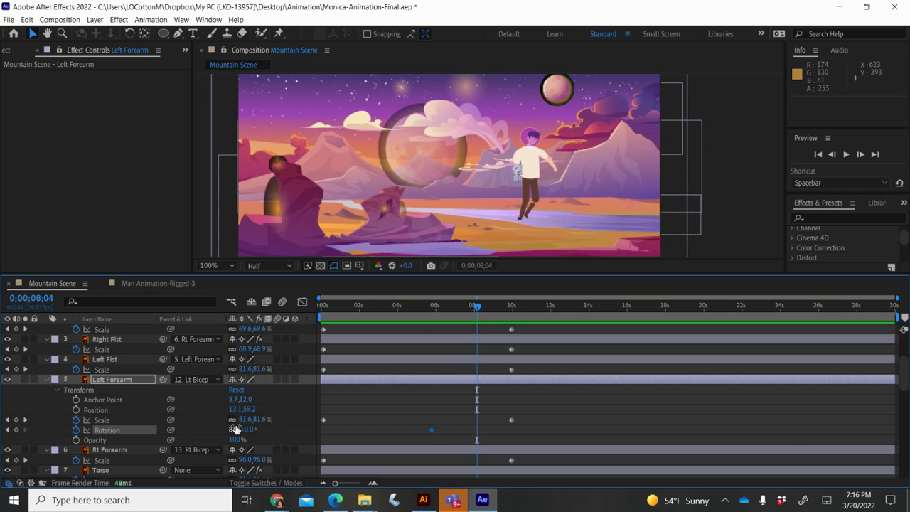
{"action": "left_click_drag", "start_coordinate": [236, 429], "coordinate": [257, 430]}
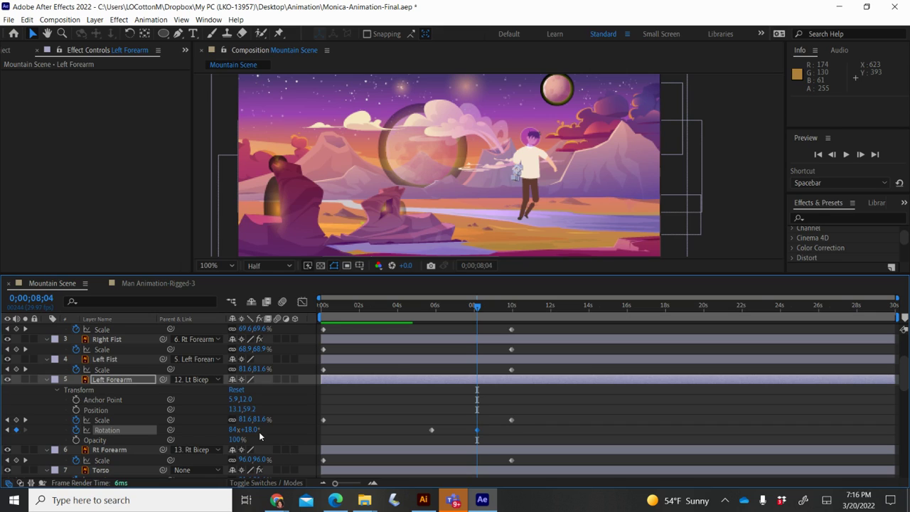
{"action": "key", "text": "ctrl+z"}
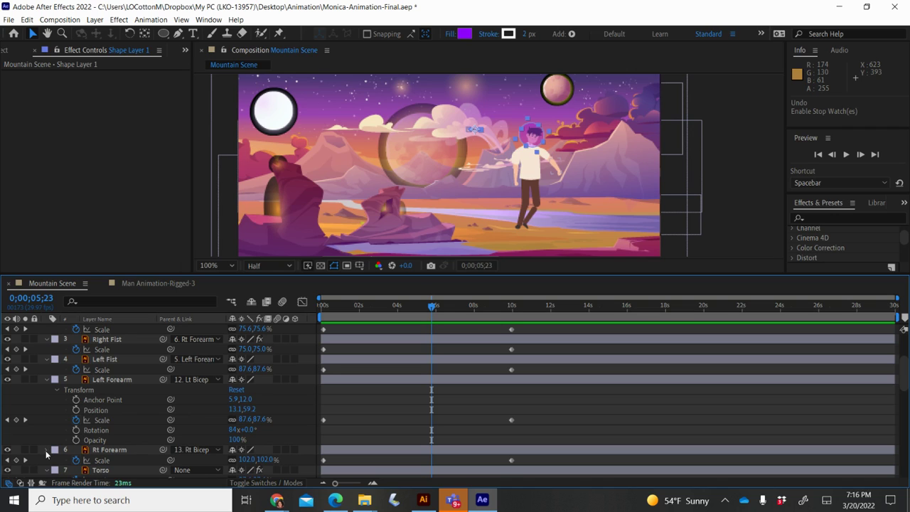
Reveal the Rt Forearm layer's transform properties and remove its existing rotation keyframes
{"action": "left_click", "coordinate": [46, 450]}
{"action": "scroll", "coordinate": [57, 437], "scroll_direction": "down", "scroll_amount": 2}
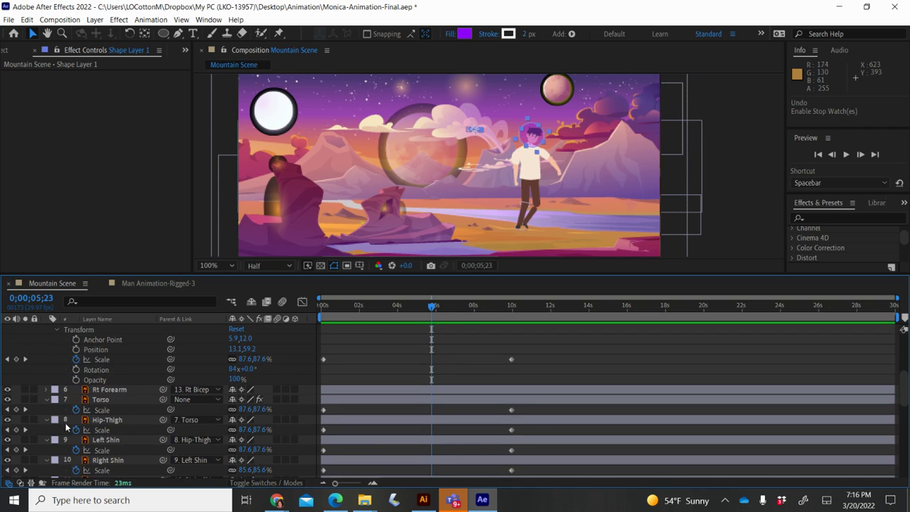
{"action": "left_click", "coordinate": [46, 390]}
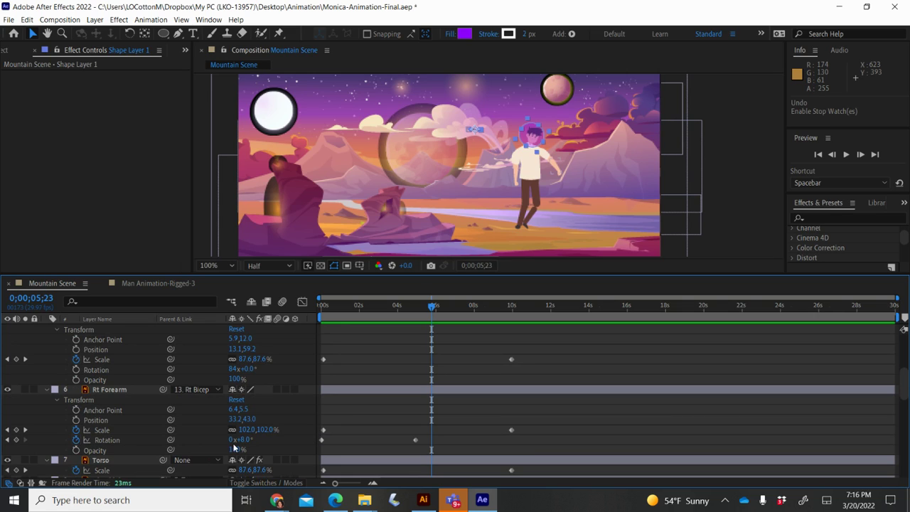
{"action": "left_click", "coordinate": [76, 440]}
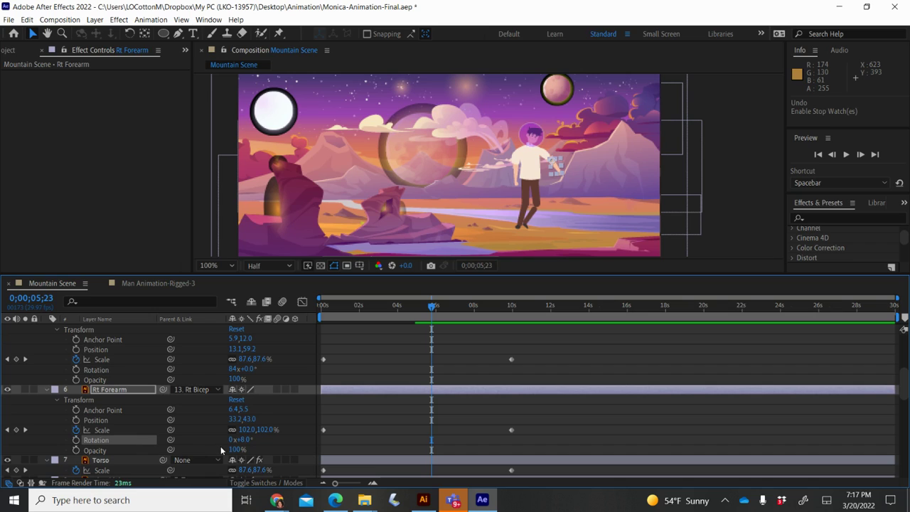
Animate the Rt Forearm's rotation with a starting keyframe at 0;00;05;23 and about -56° at 0;00;08;07
{"action": "left_click_drag", "start_coordinate": [243, 440], "coordinate": [202, 439]}
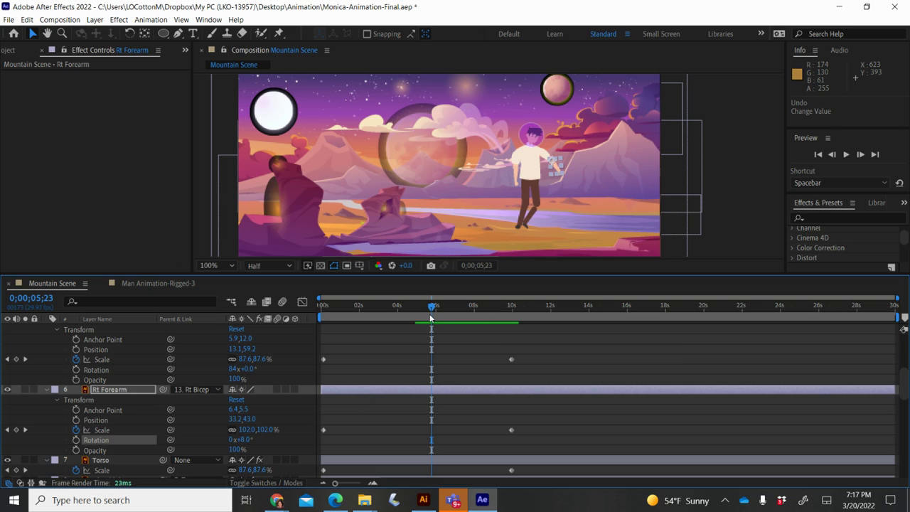
{"action": "left_click", "coordinate": [76, 440]}
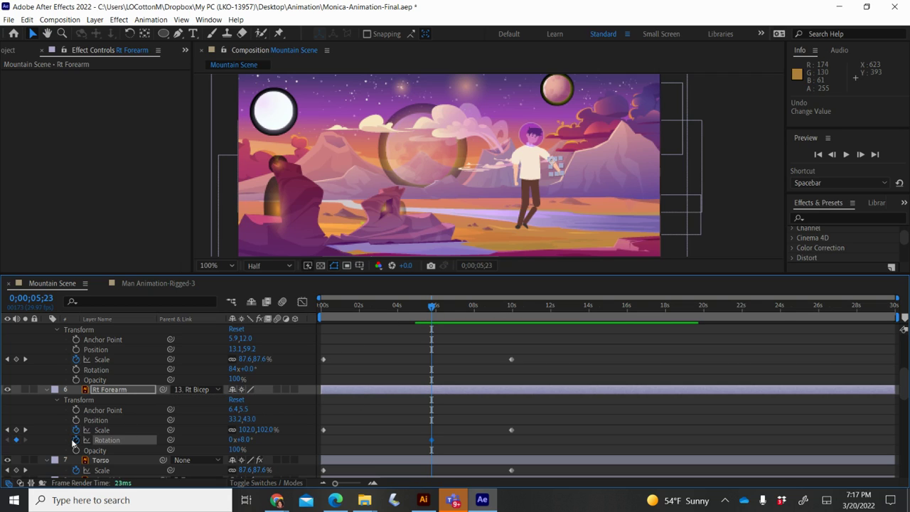
{"action": "left_click_drag", "start_coordinate": [436, 307], "coordinate": [482, 316]}
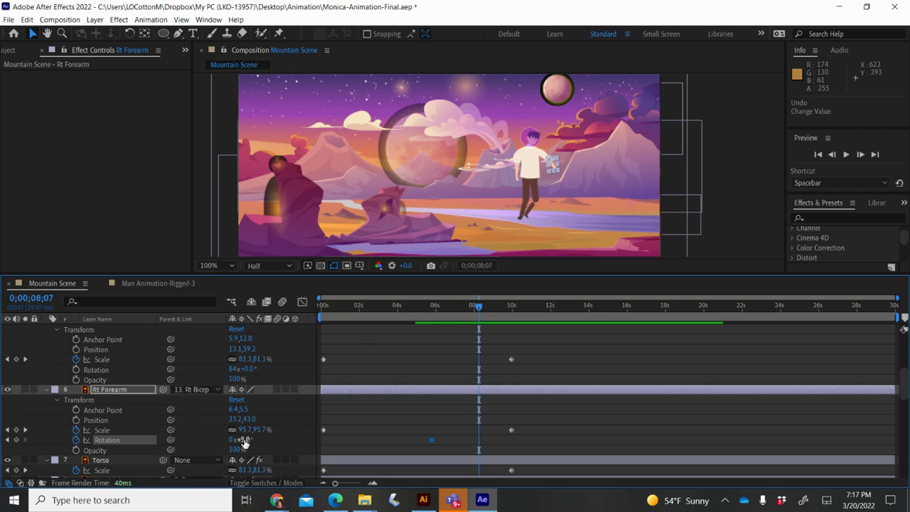
{"action": "left_click_drag", "start_coordinate": [240, 440], "coordinate": [205, 439]}
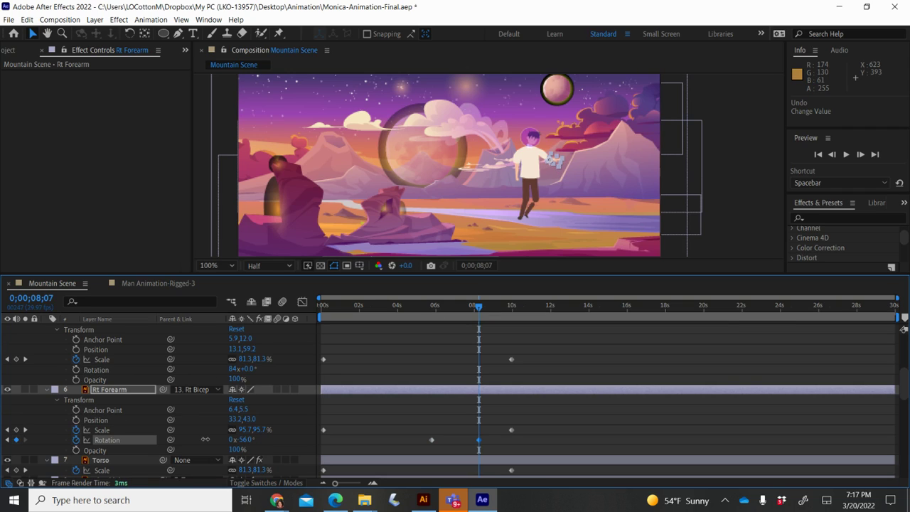